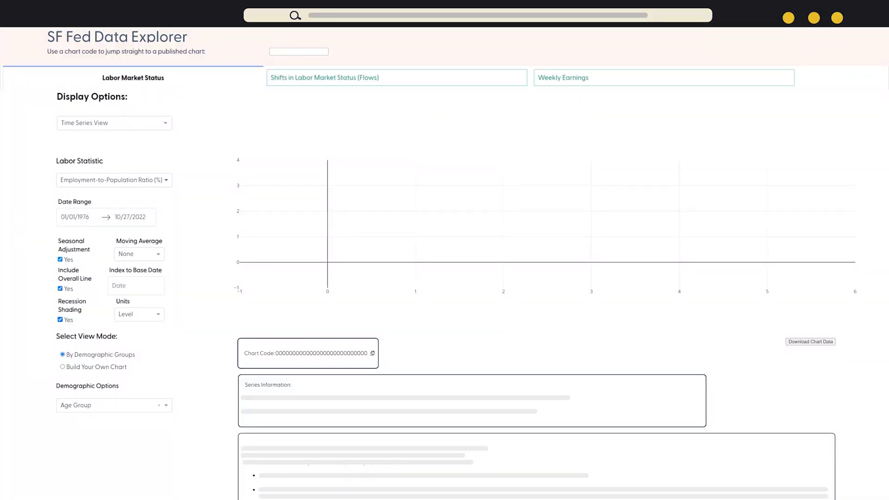
Switch the Labor Statistic from employment-to-population ratio to Unemployment Rate (%)
left_click(168, 182)
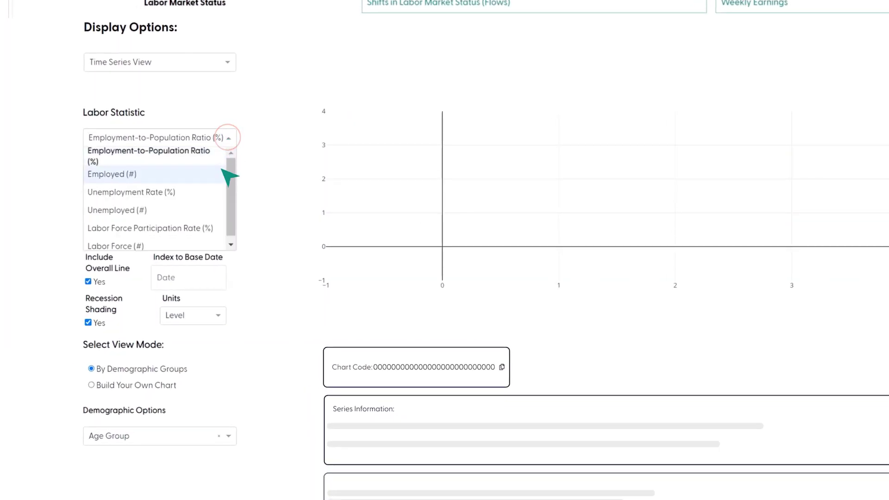
left_click(211, 191)
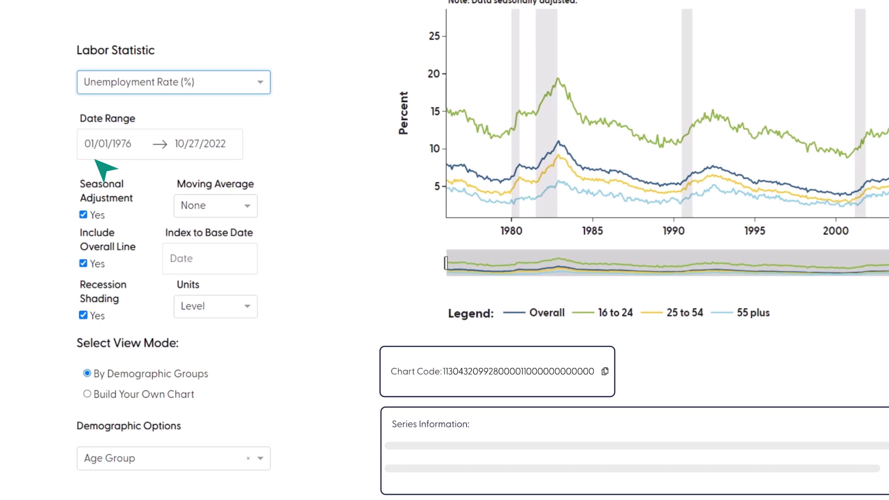
Change the start year to 2000 and the end date to 01/01/2020
left_click(93, 144)
key("Right")
key("Right")
type("2000")
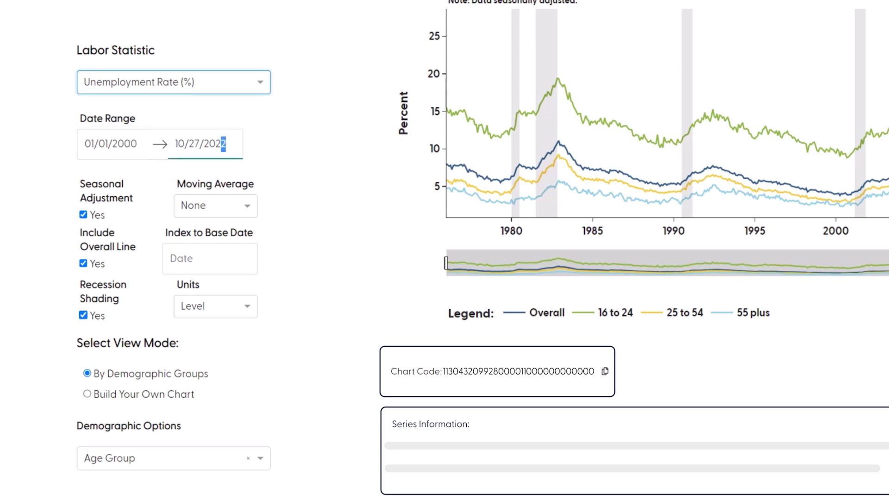
key("ctrl+a")
type("01/01/2020")
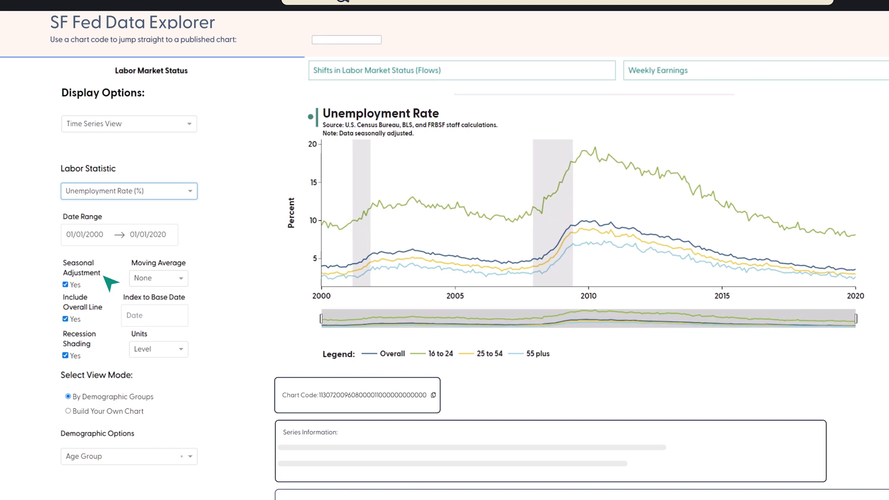
left_click(65, 284)
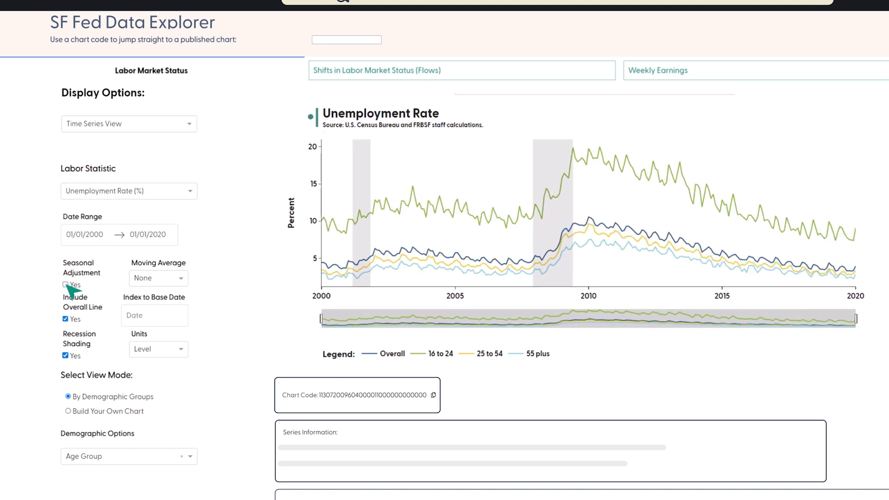
mouse_move(415, 186)
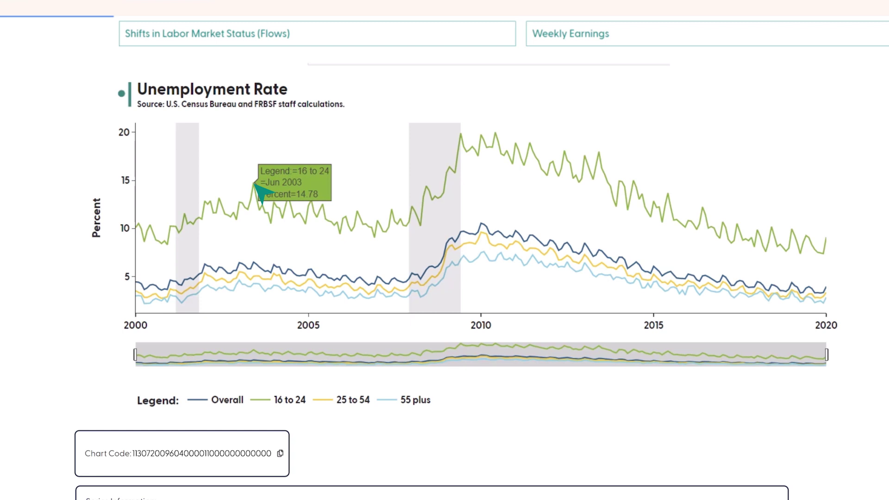
mouse_move(358, 211)
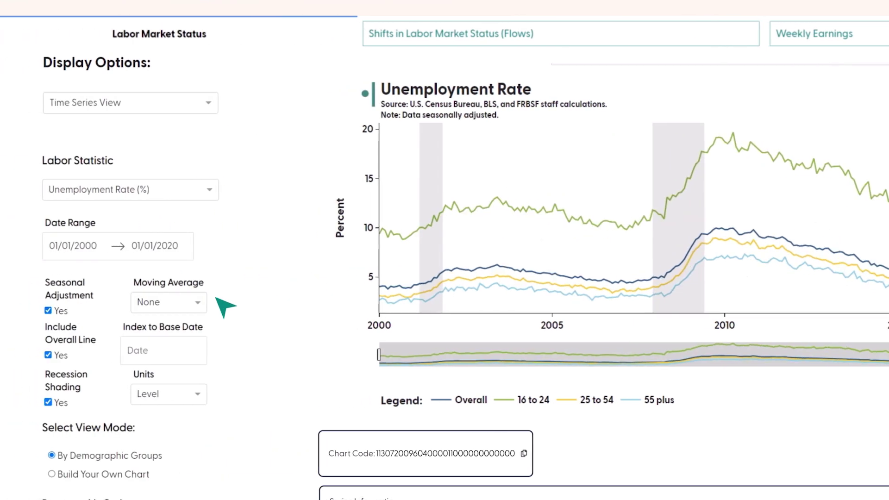
Apply a 3 month moving average to the unemployment lines
left_click(198, 304)
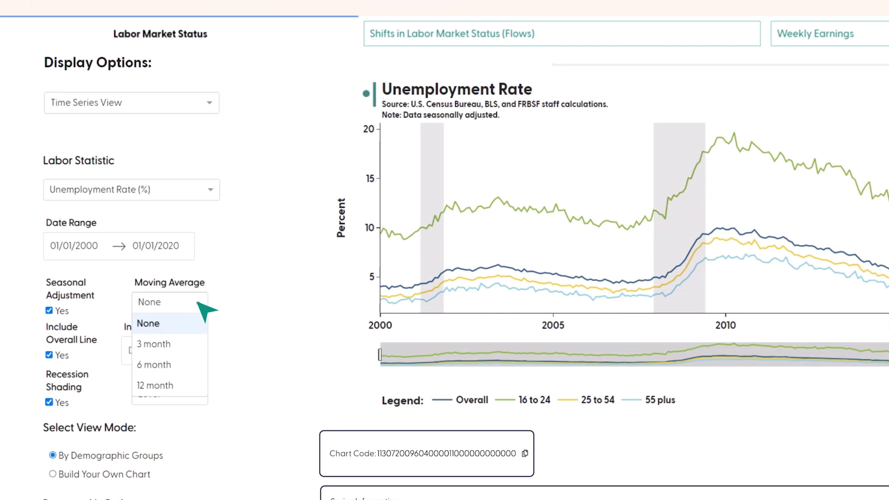
left_click(200, 344)
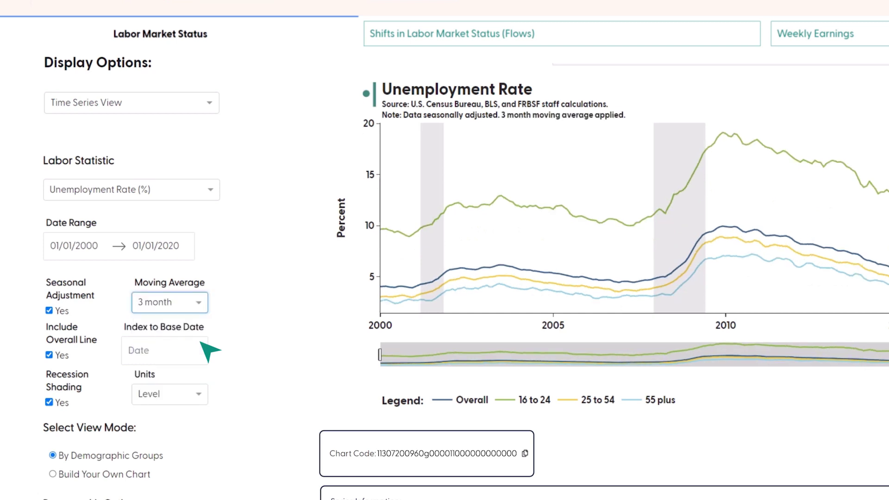
scroll(209, 350, "down", 4)
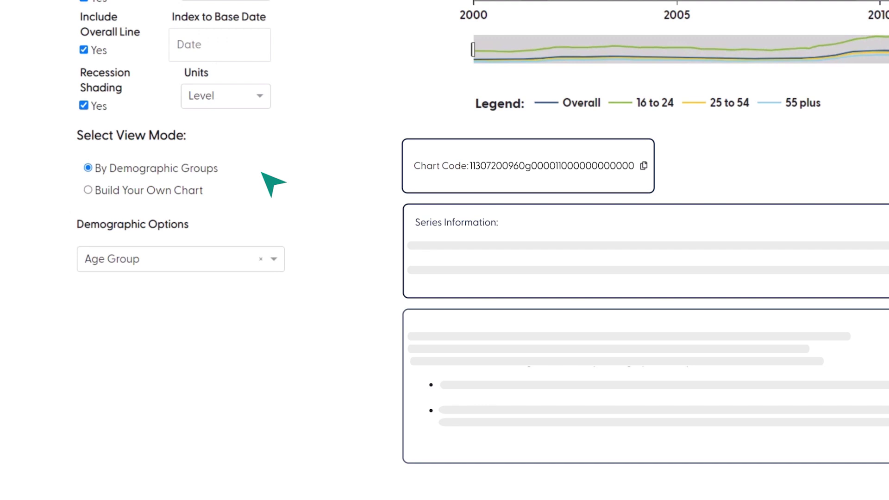
Use Build Your Own Chart with Series One set to Education, refined to Bachelor's Degree+
left_click(88, 190)
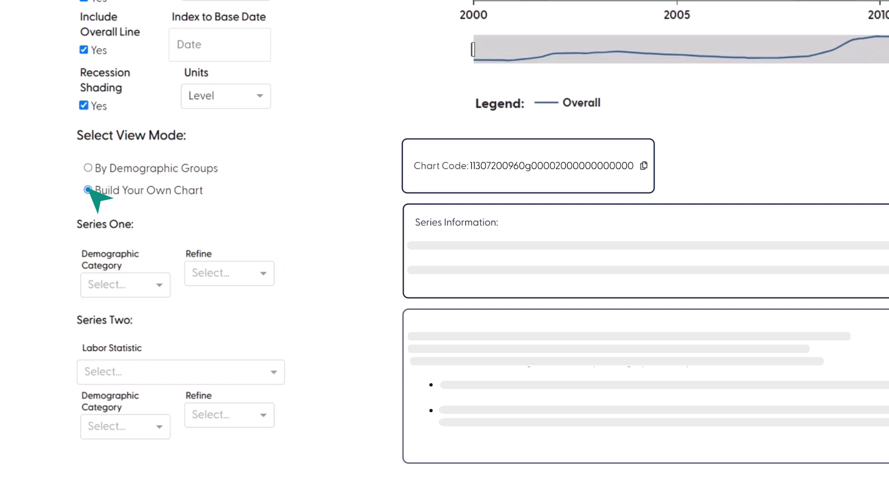
left_click(159, 285)
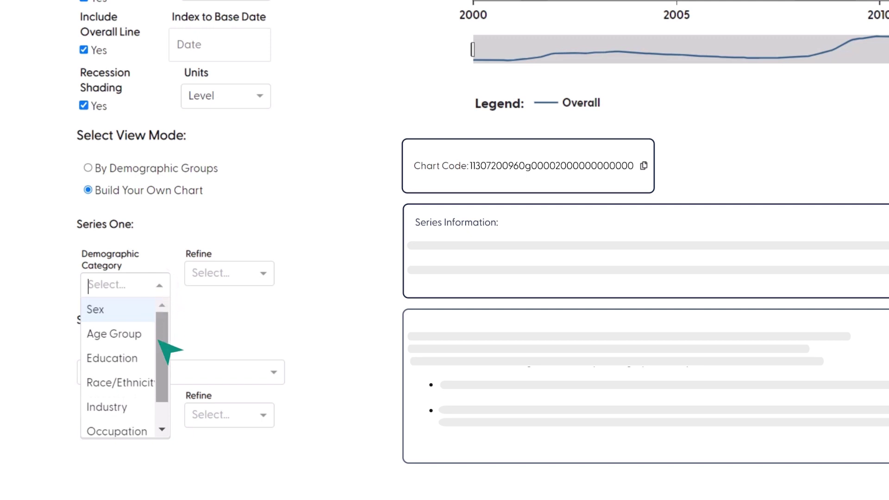
scroll(162, 361, "down", 1)
scroll(159, 369, "down", 1)
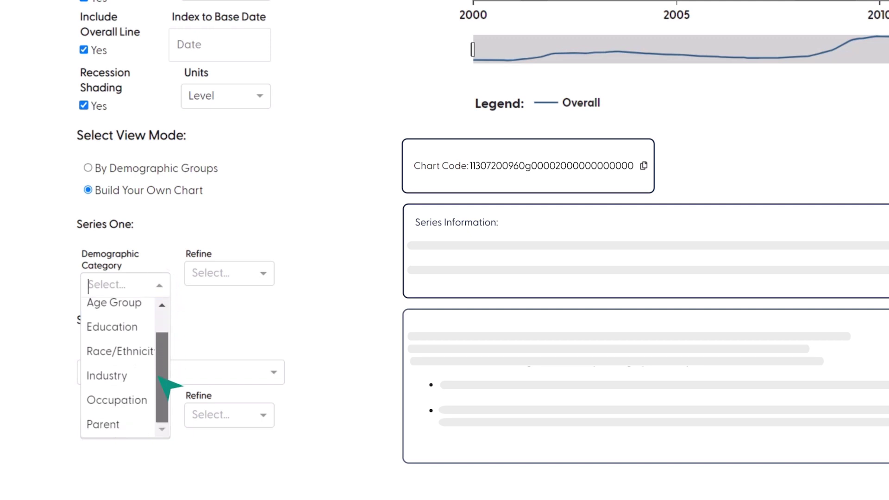
scroll(160, 352, "up", 2)
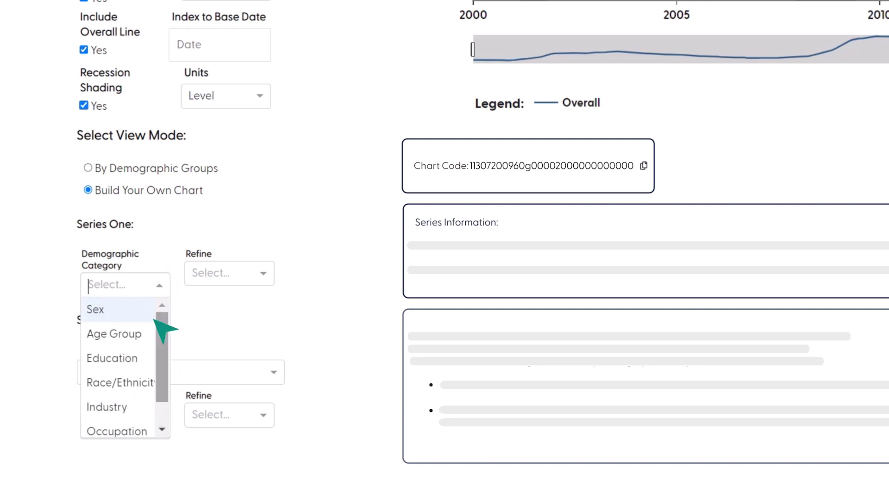
left_click(144, 352)
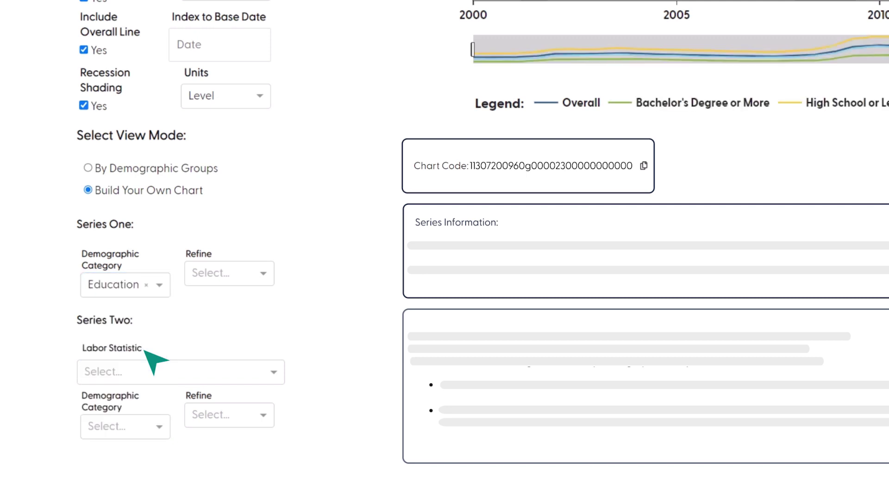
left_click(263, 273)
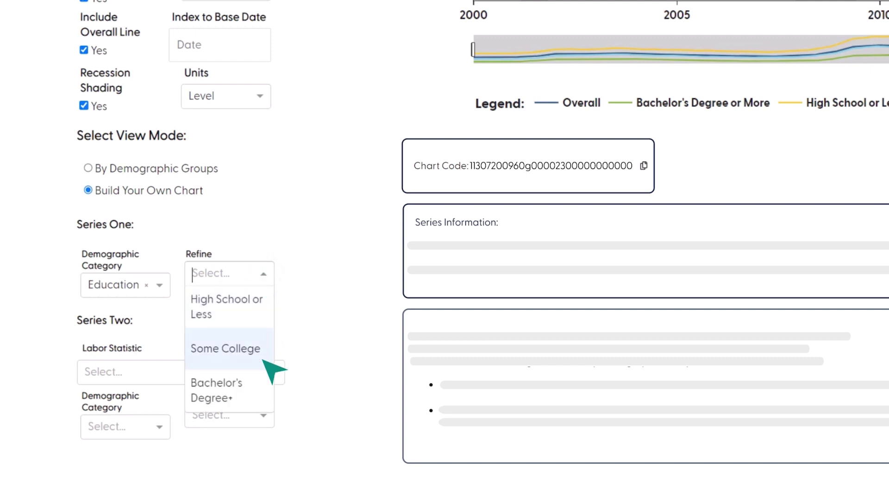
left_click(265, 384)
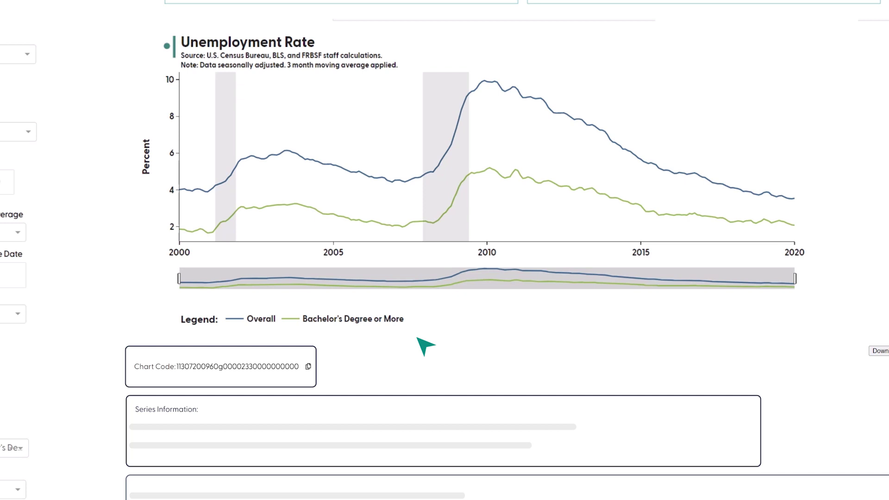
Uncheck Include Overall Line and add Sex as Series One's second demographic category
left_click(64, 279)
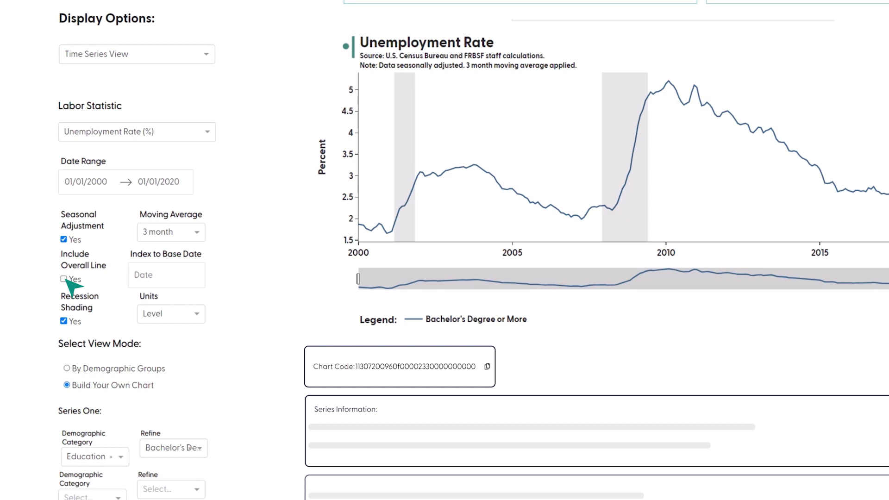
scroll(62, 278, "down", 5)
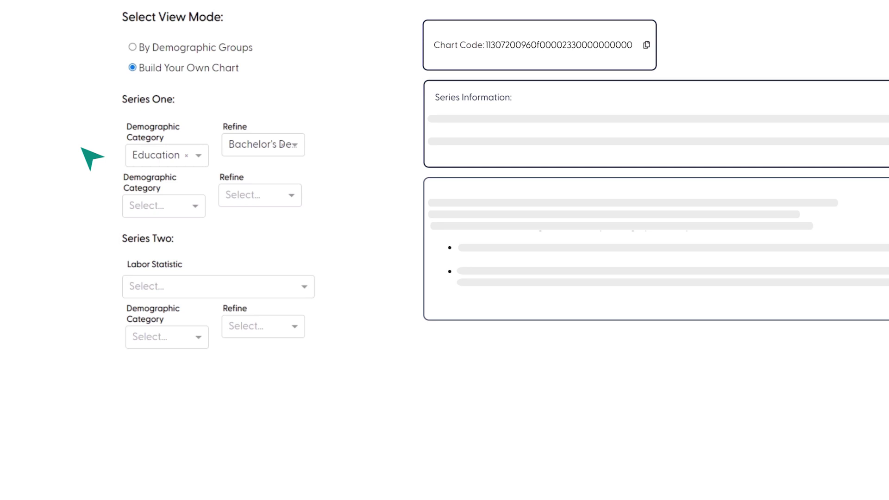
left_click(195, 205)
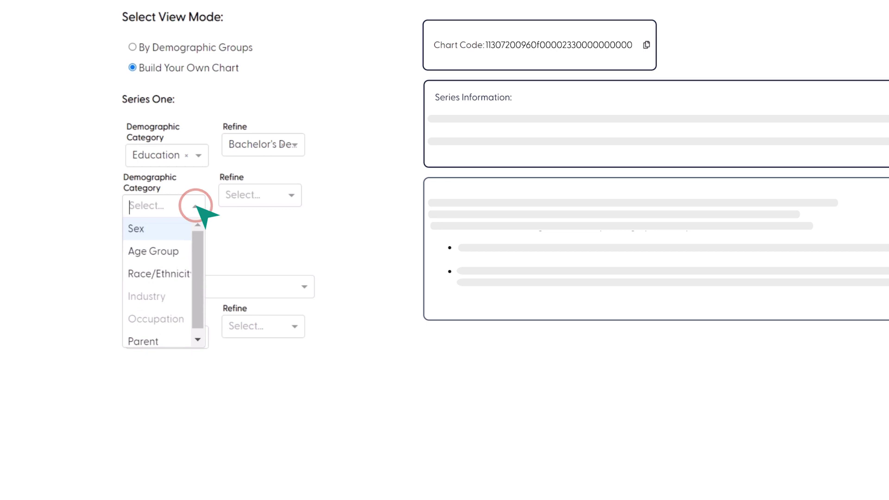
left_click(183, 229)
scroll(192, 241, "up", 10)
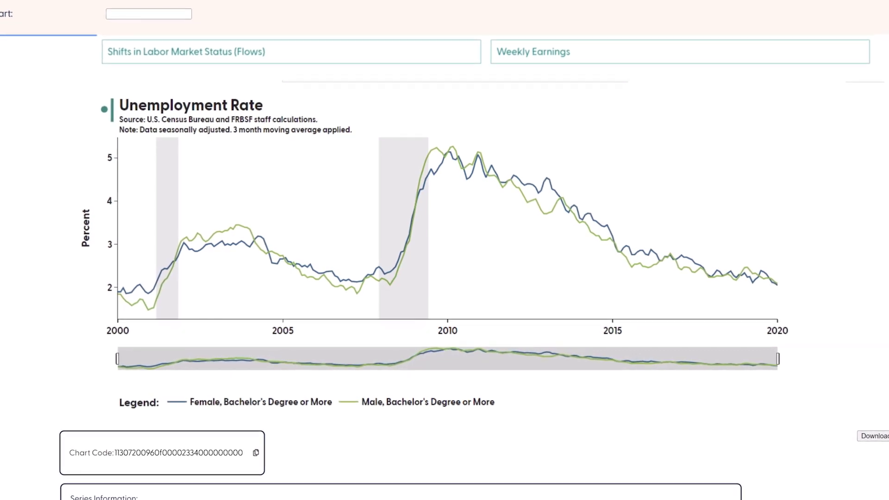
left_click(423, 266)
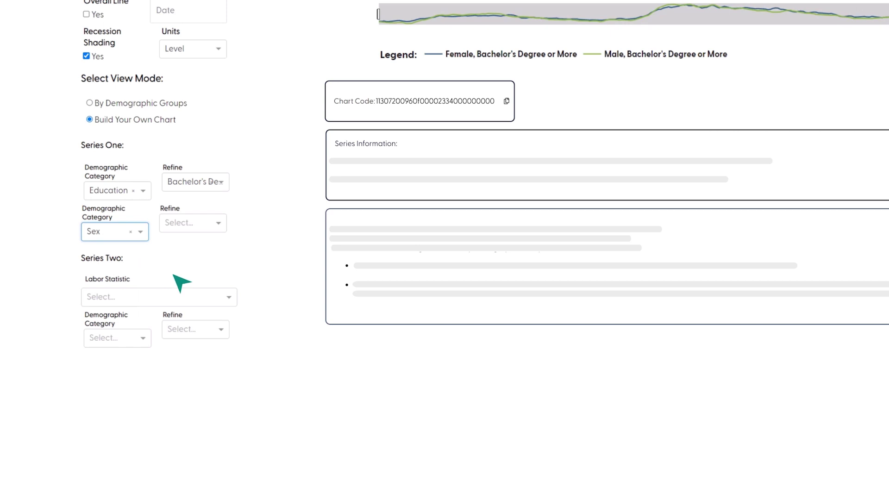
Set Series Two to Unemployment Rate (%) with Education refined to High School or Less
left_click(227, 296)
left_click(229, 334)
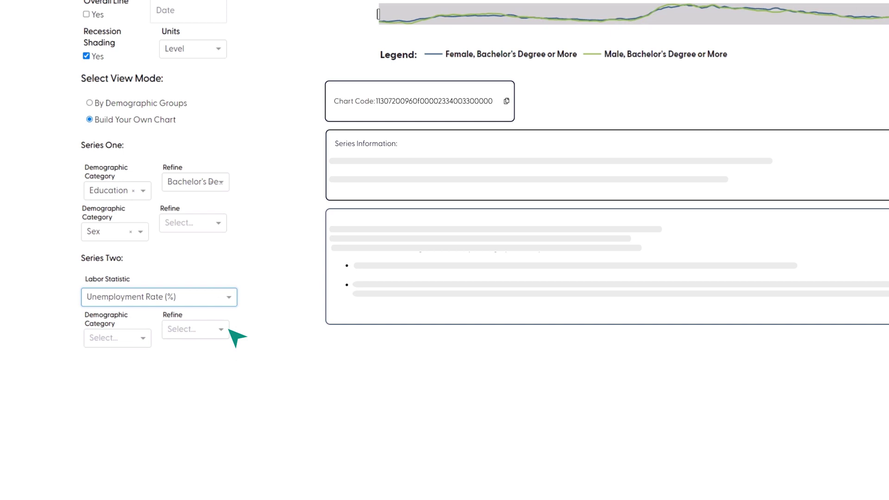
left_click(143, 339)
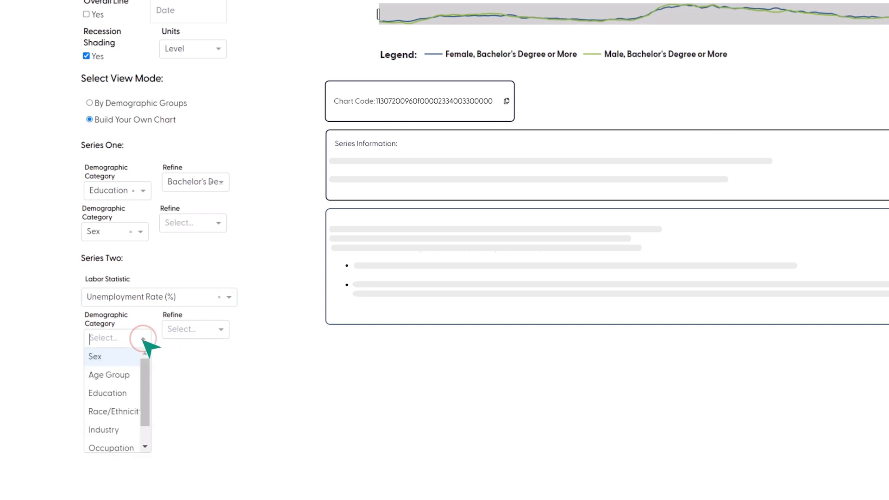
left_click(138, 392)
left_click(220, 330)
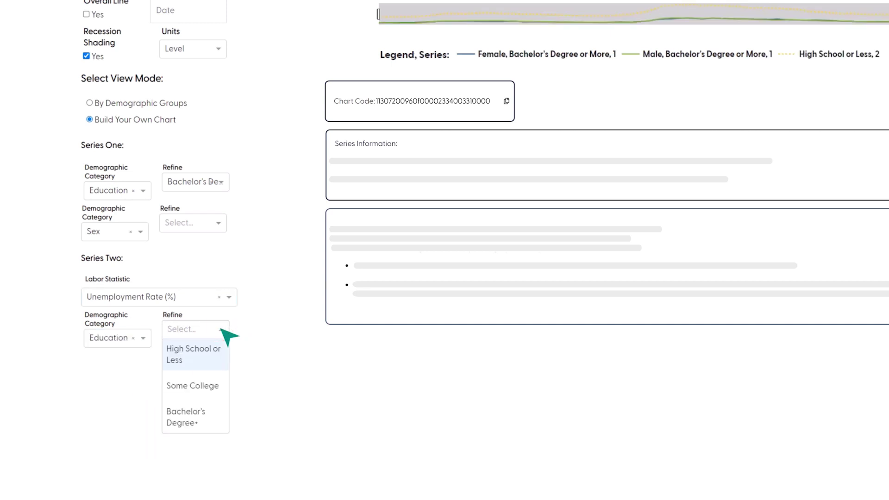
left_click(224, 355)
scroll(223, 355, "up", 2)
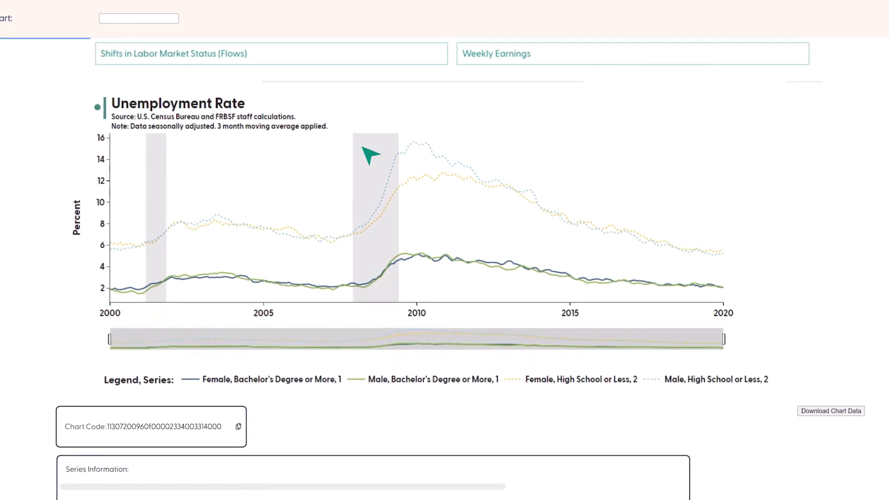
left_click_drag(363, 147, 448, 198)
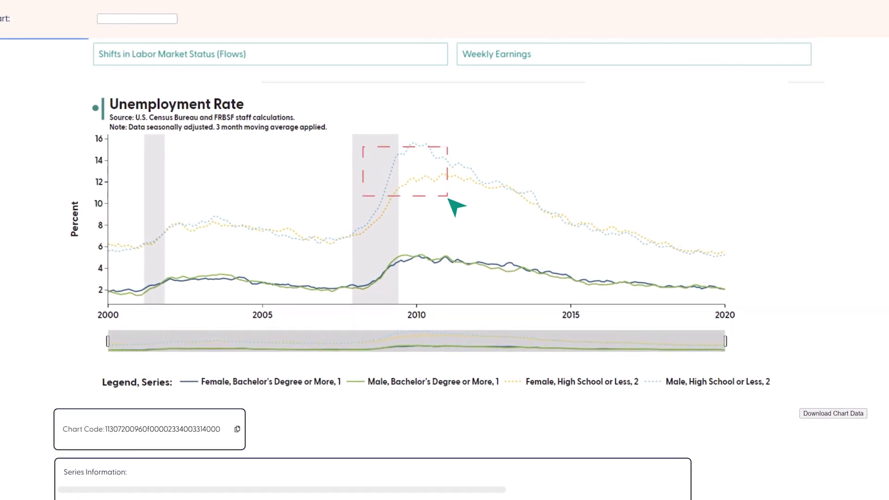
left_click_drag(448, 198, 448, 199)
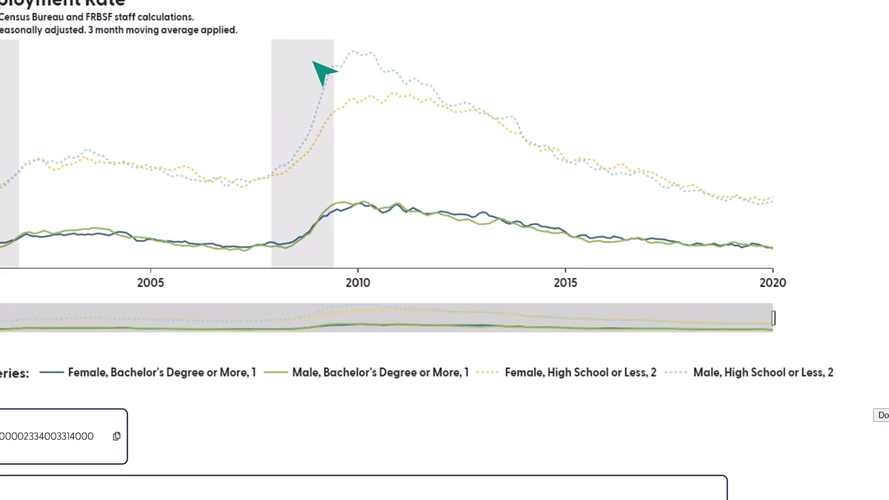
left_click(677, 221)
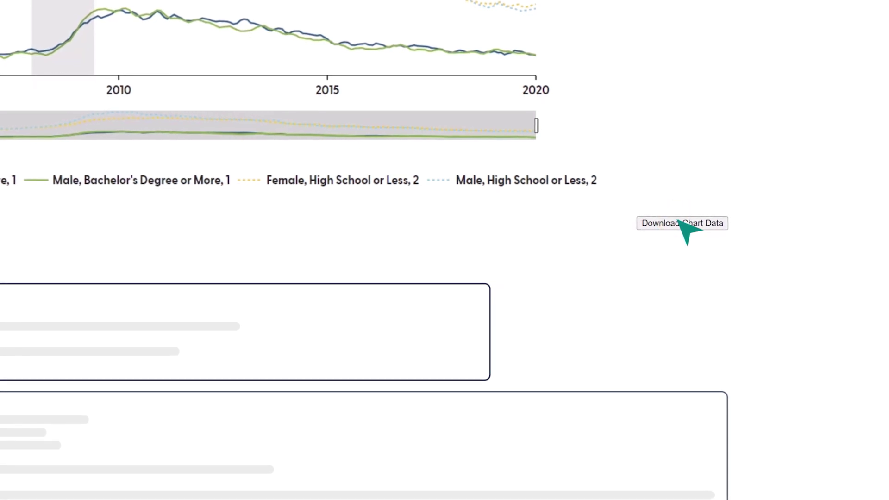